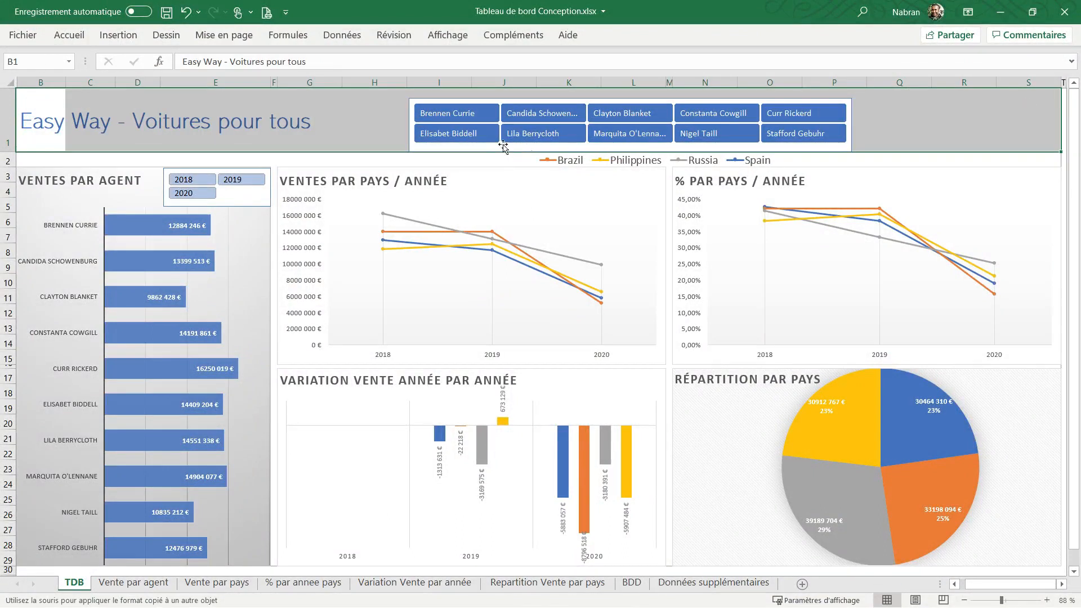
# - Review the operation dates on the Données supplémentaires sheet and compare them with the years offered by the TDB dashboard's year slicer
pyautogui.click(913, 112)
pyautogui.click(1023, 116)
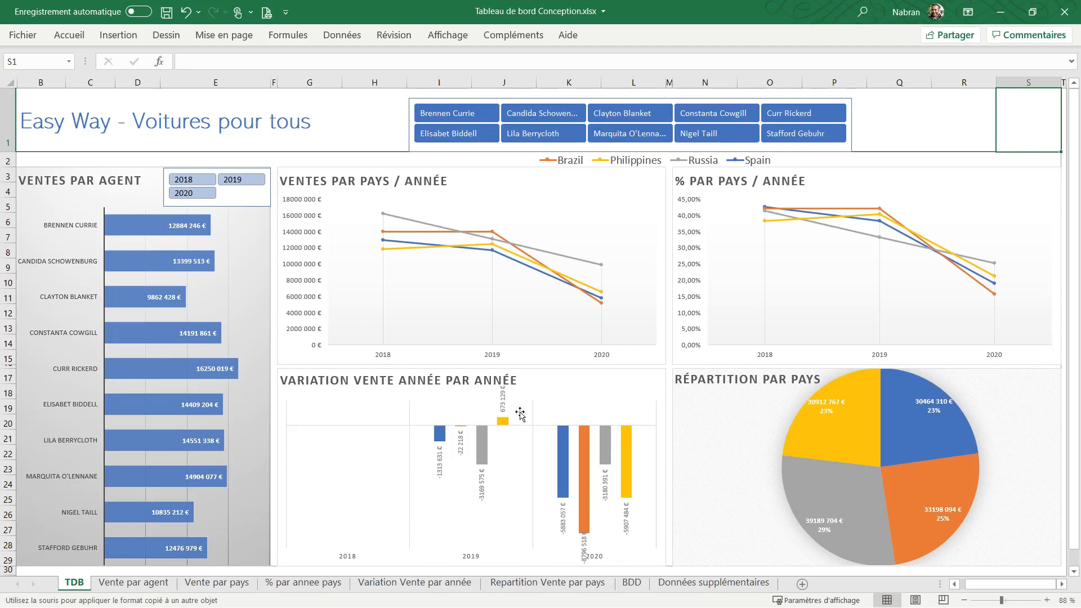
pyautogui.click(676, 585)
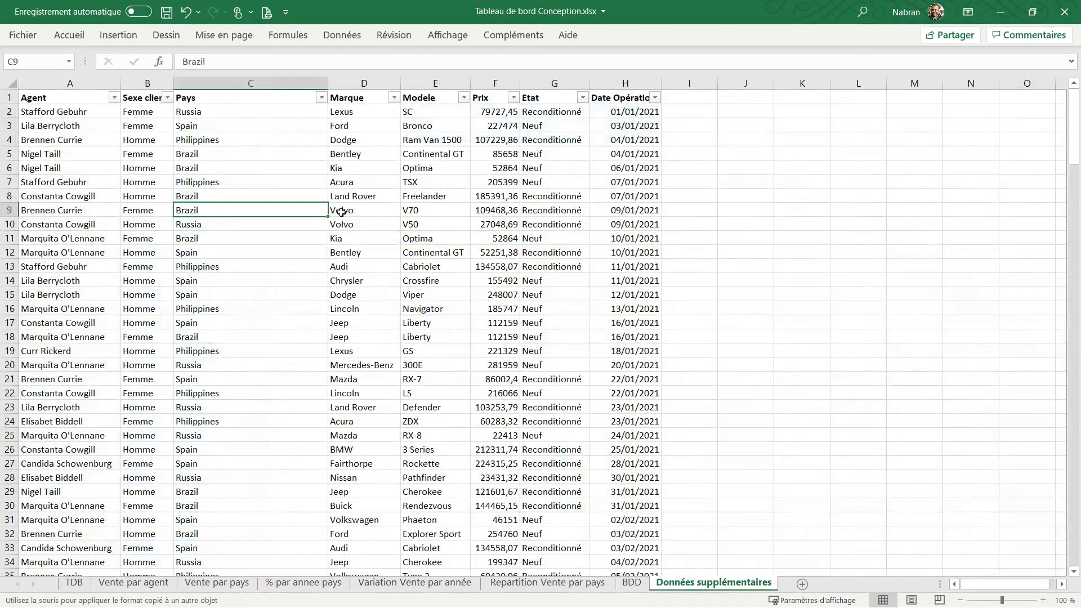
pyautogui.moveTo(636, 164); pyautogui.dragTo(632, 311)
pyautogui.click(72, 583)
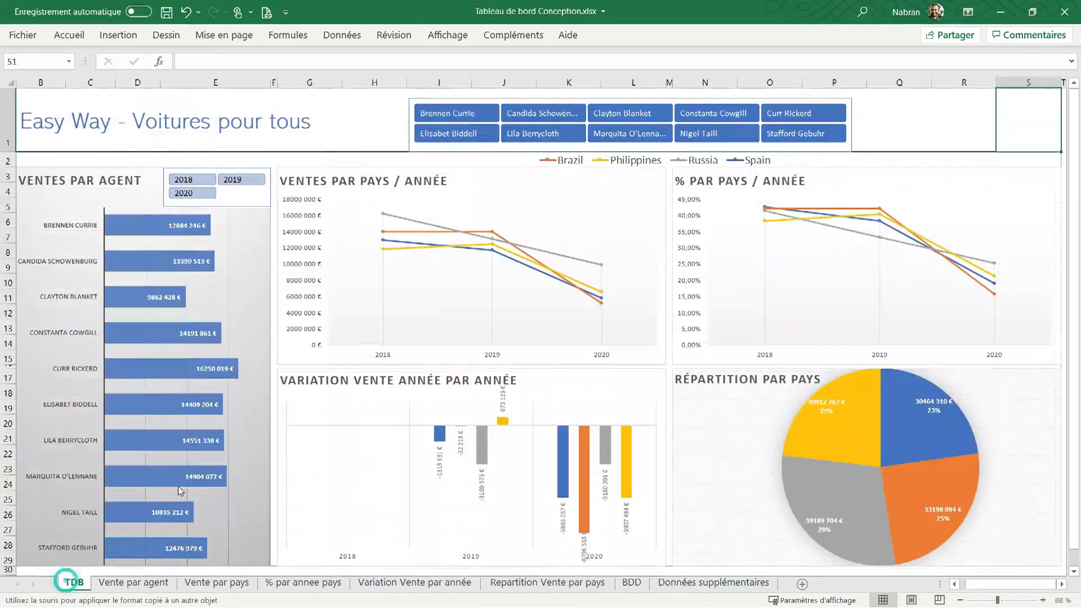
pyautogui.moveTo(161, 168); pyautogui.dragTo(273, 210)
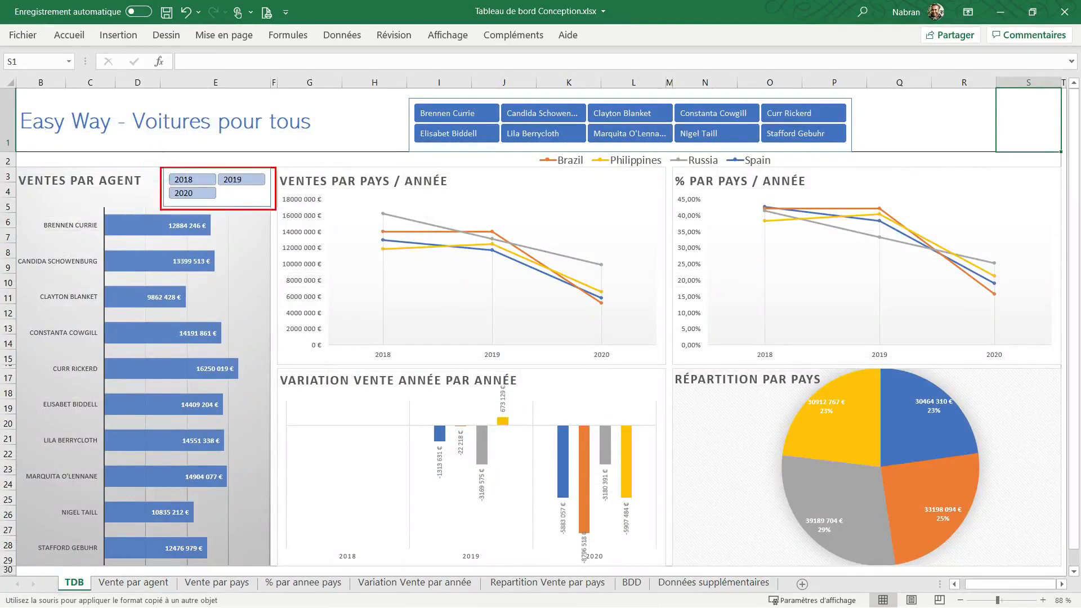
pyautogui.moveTo(160, 189); pyautogui.dragTo(125, 204)
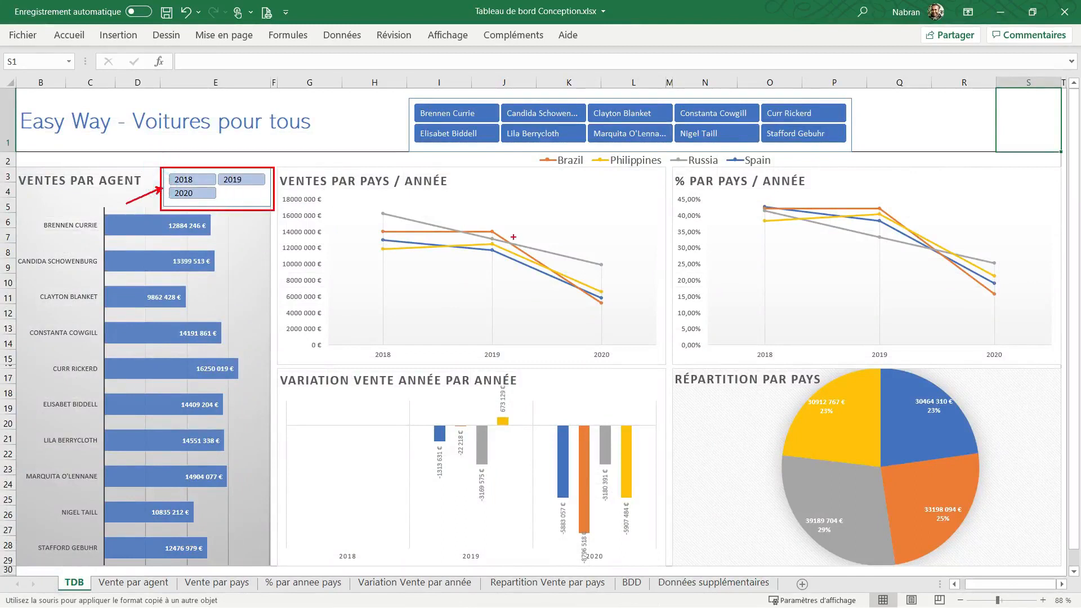
pyautogui.press('Escape')
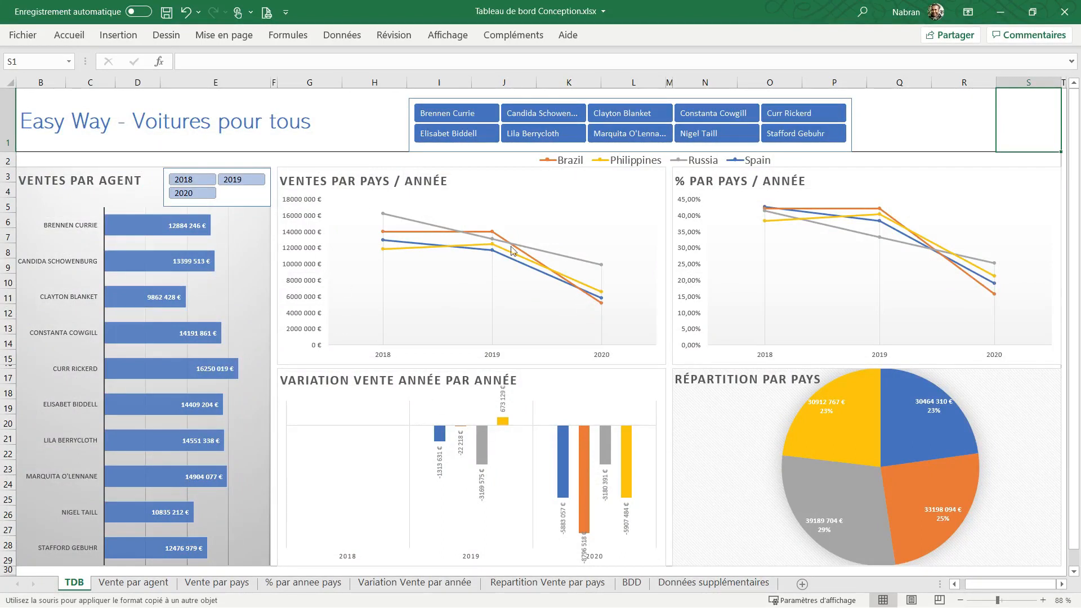
# - Copy all data rows on the Données supplémentaires sheet, from A2 through the last column and row, without the headers
pyautogui.click(687, 590)
pyautogui.click(71, 115)
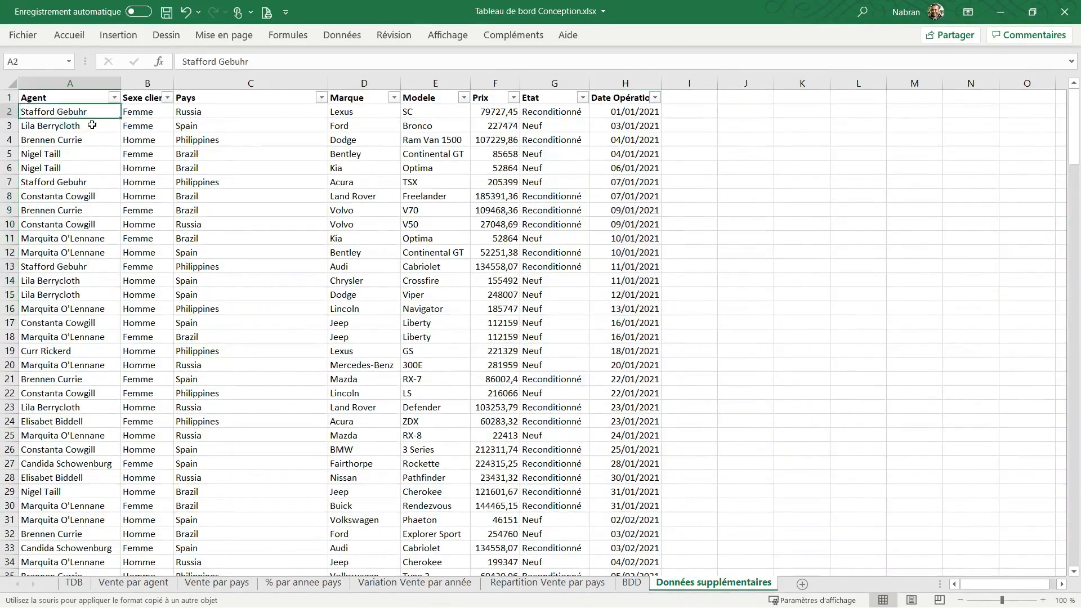
pyautogui.hotkey('ctrl', 'shift', 'Right')
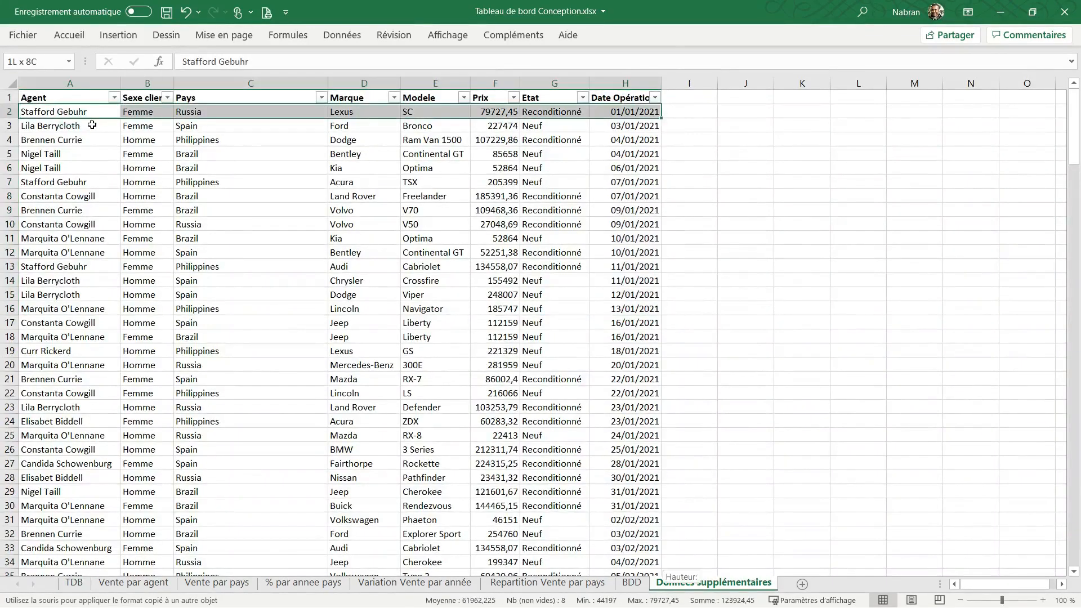
pyautogui.hotkey('ctrl', 'shift', 'Down')
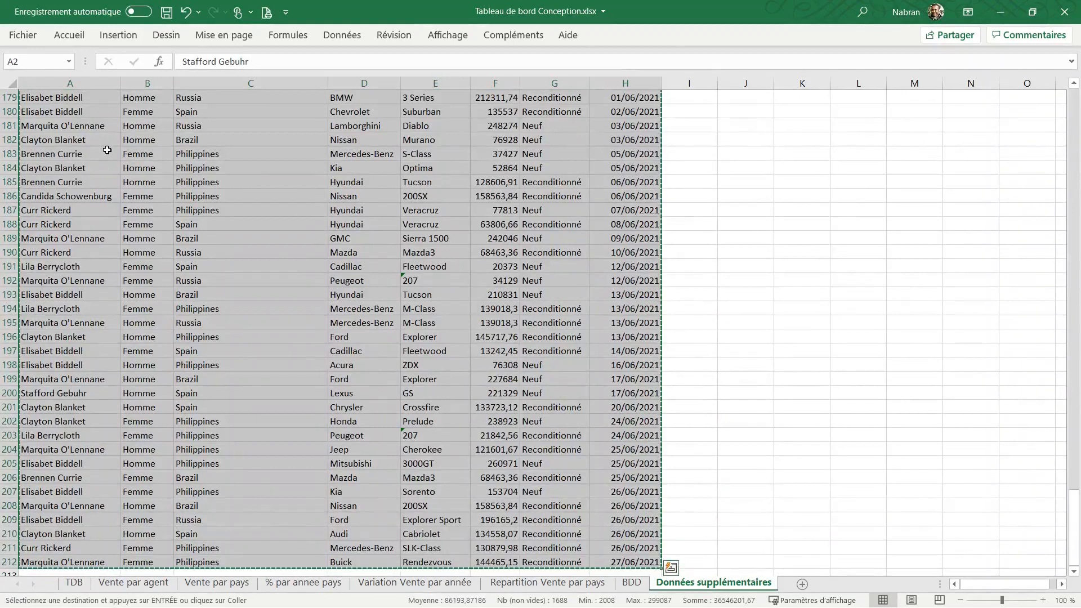
pyautogui.scroll(9, 1074, 420)
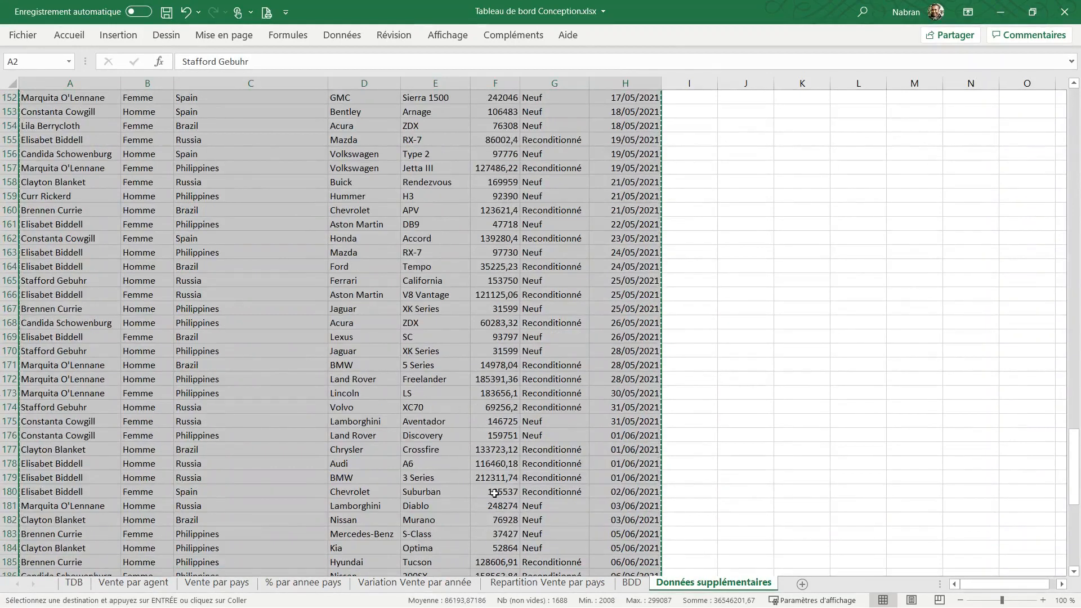
# - Paste the copied rows into the BDD sheet at A834, directly below the existing table
pyautogui.click(632, 584)
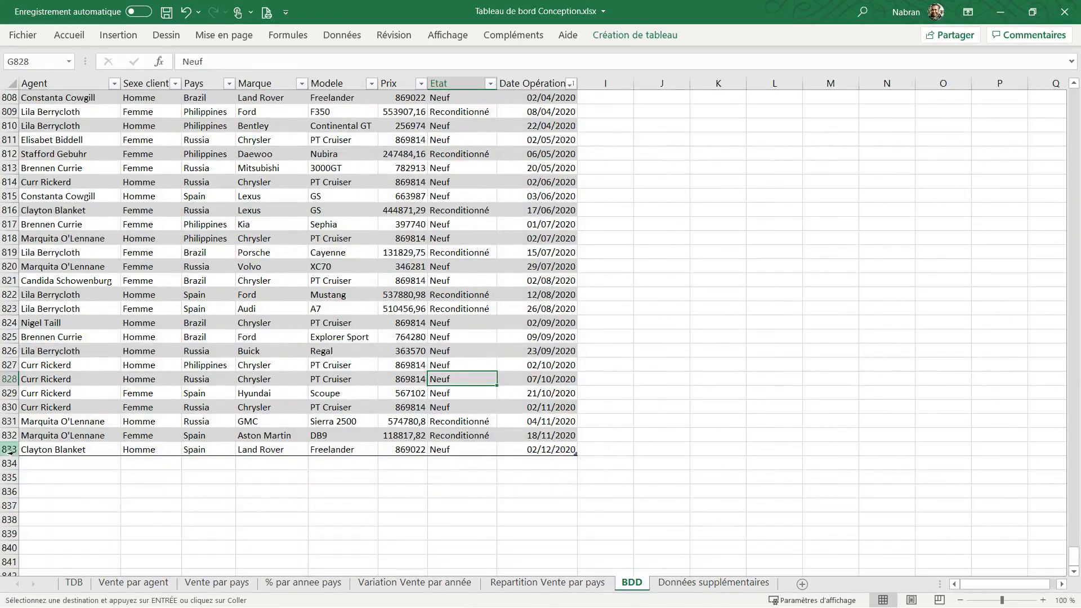
pyautogui.click(56, 466)
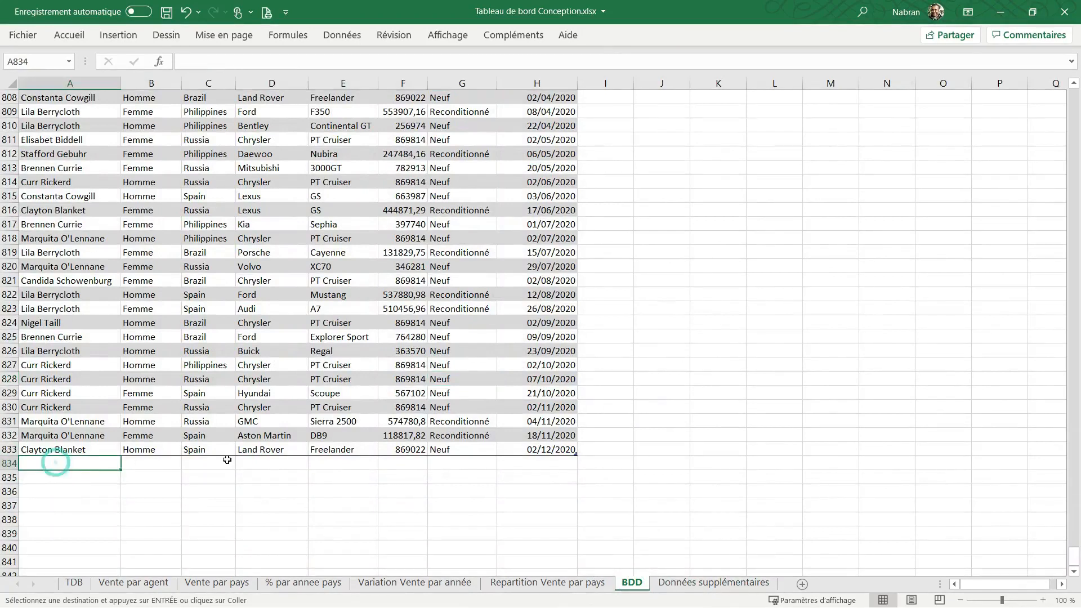
pyautogui.hotkey('ctrl', 'v')
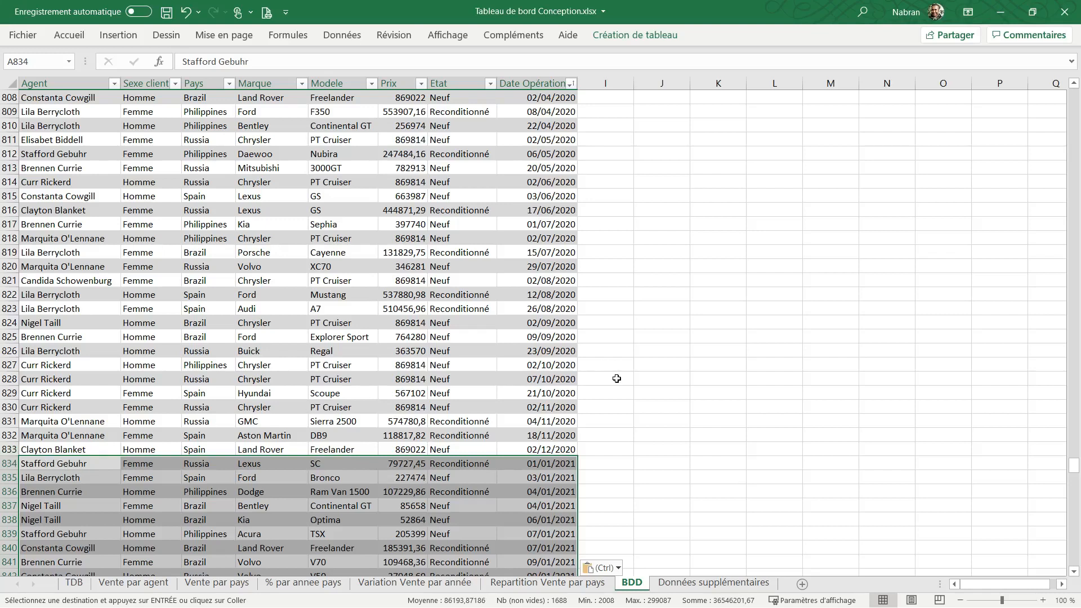
# - Check the end of the extended BDD table and look at the available paste options
pyautogui.hotkey('ctrl', 'Down')
pyautogui.scroll(-2, 788, 368)
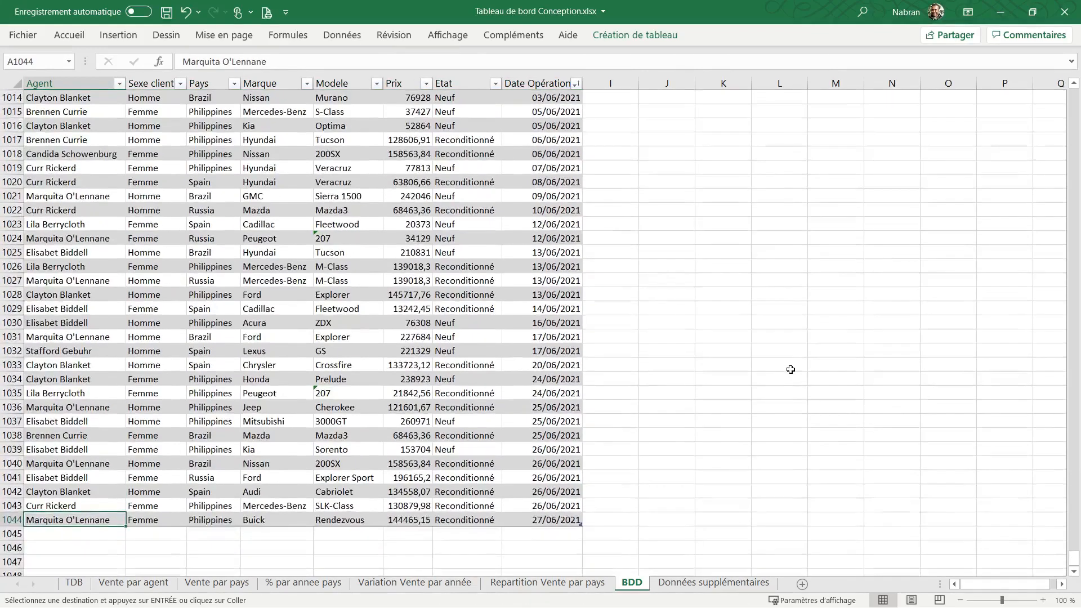
pyautogui.press('ctrl')
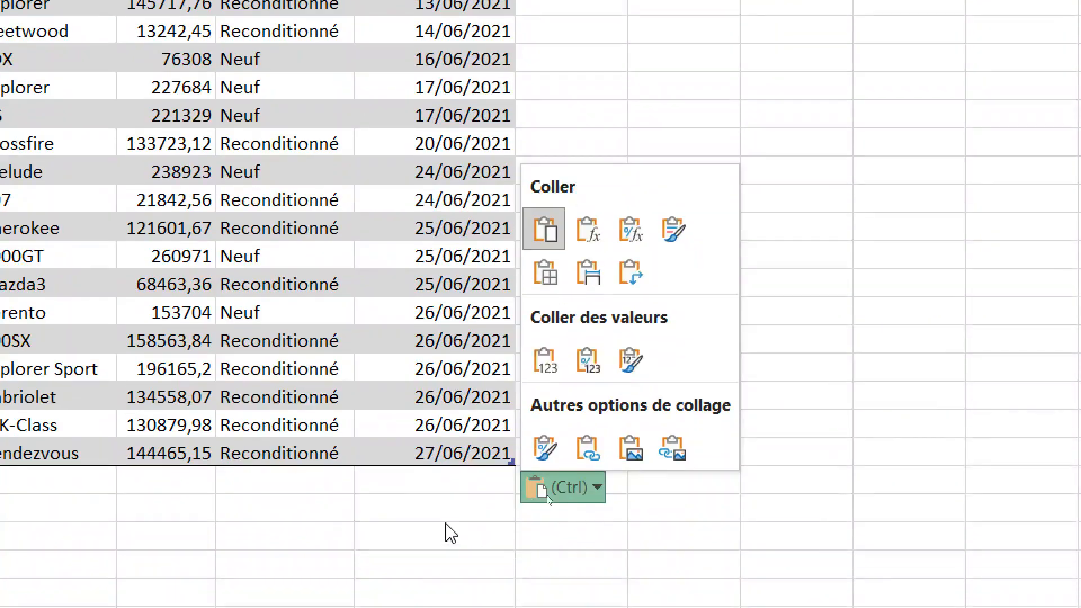
pyautogui.click(547, 491)
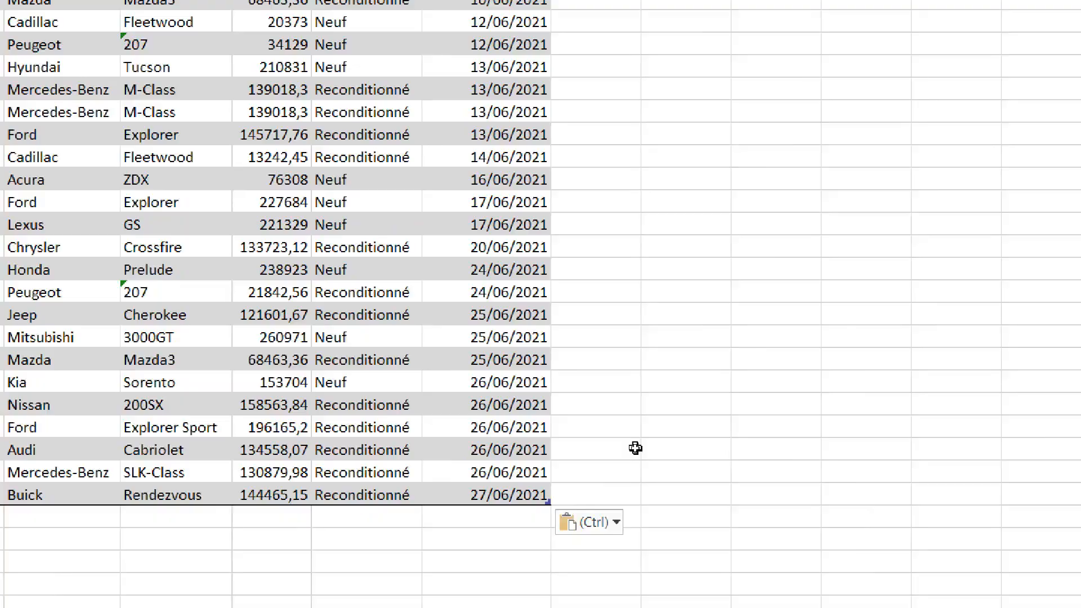
pyautogui.press('ctrl')
pyautogui.click(798, 499)
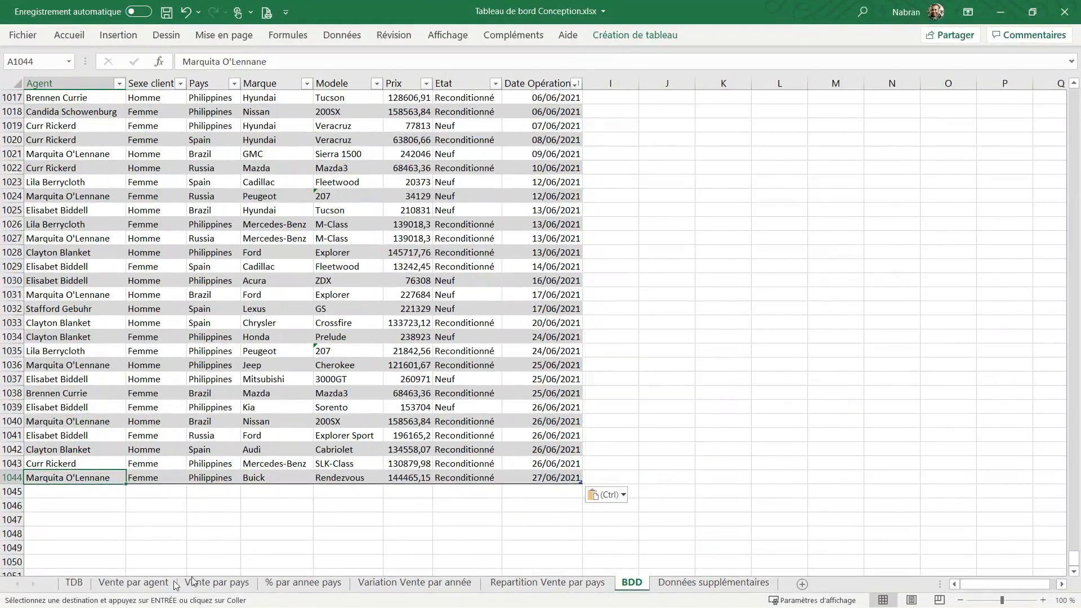
# - Refresh all pivot tables and charts in the workbook, starting from the Ventes par pays / année chart on the TDB sheet
pyautogui.click(74, 582)
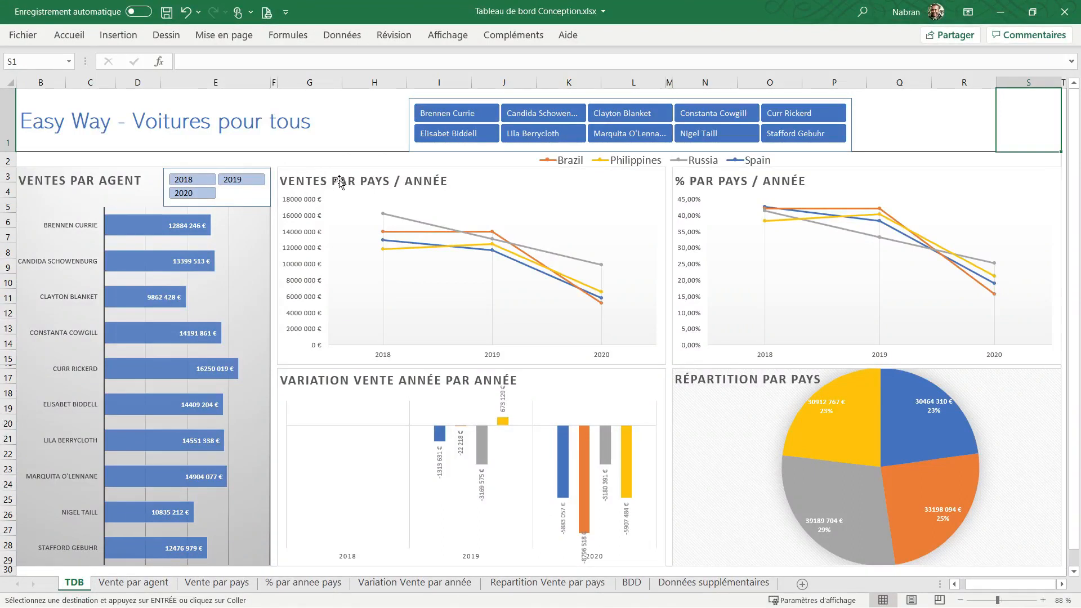
pyautogui.click(288, 169)
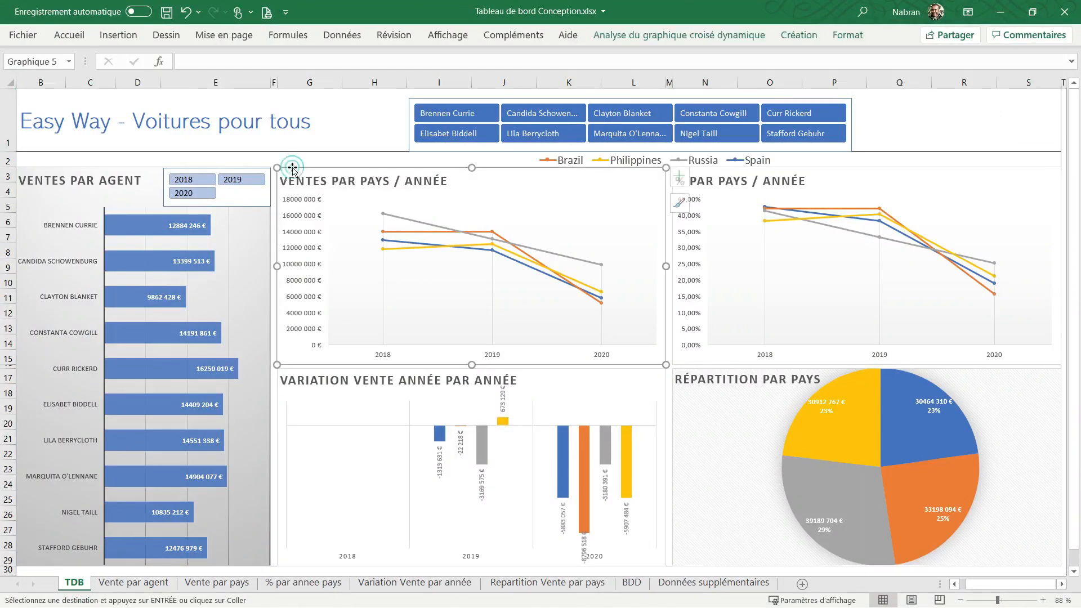
pyautogui.click(671, 36)
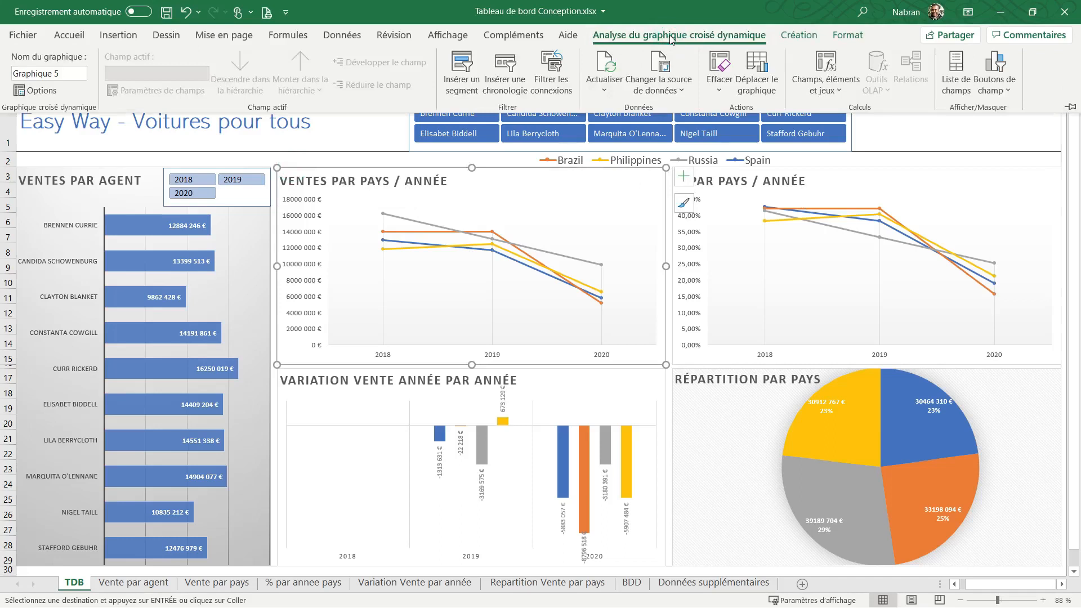
pyautogui.click(608, 92)
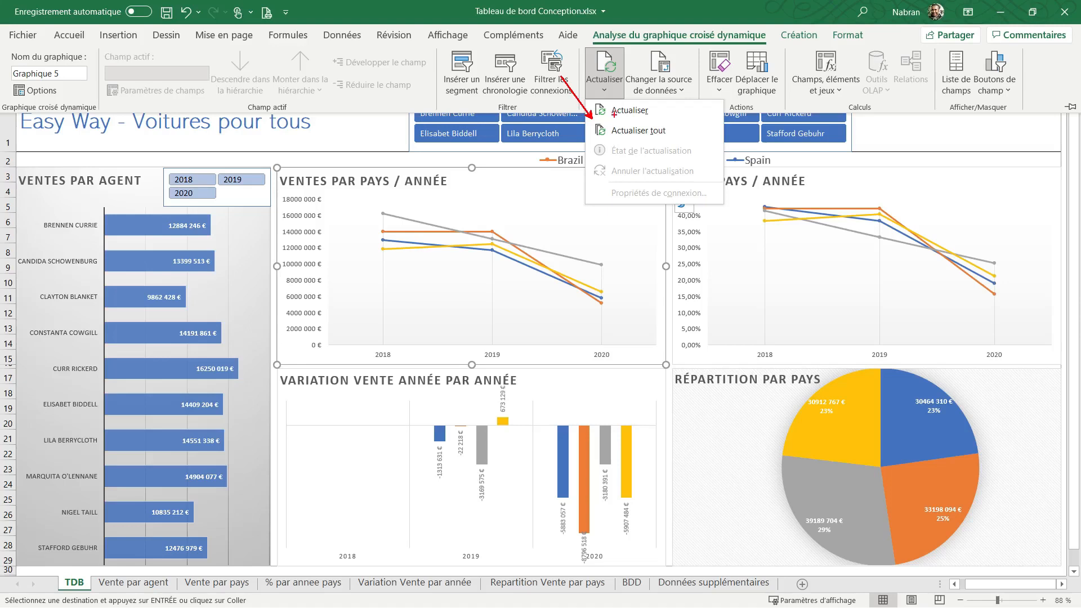
pyautogui.click(617, 121)
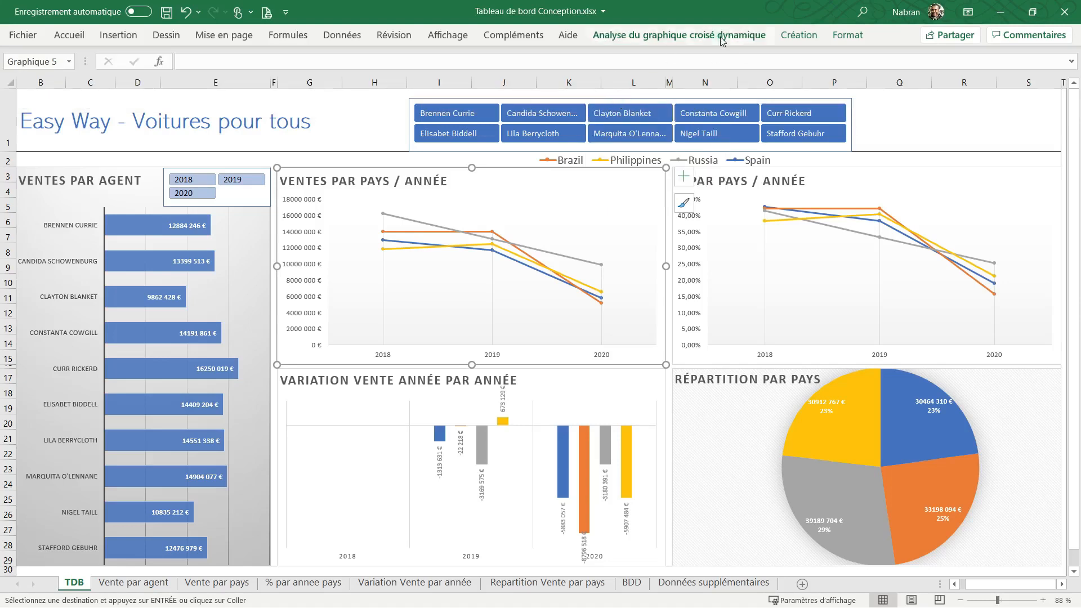
pyautogui.click(614, 80)
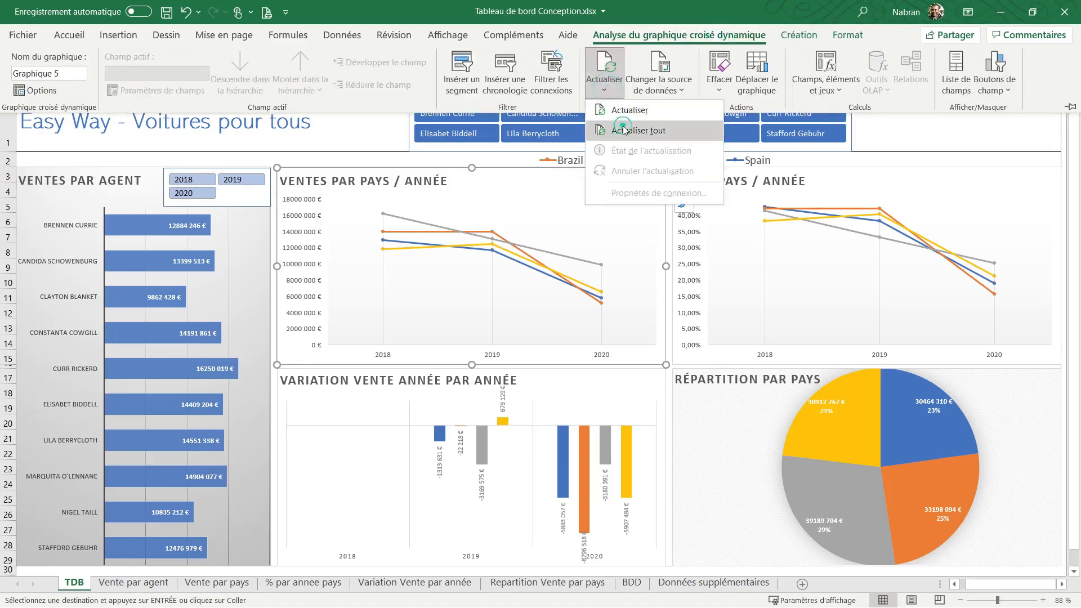
pyautogui.click(623, 128)
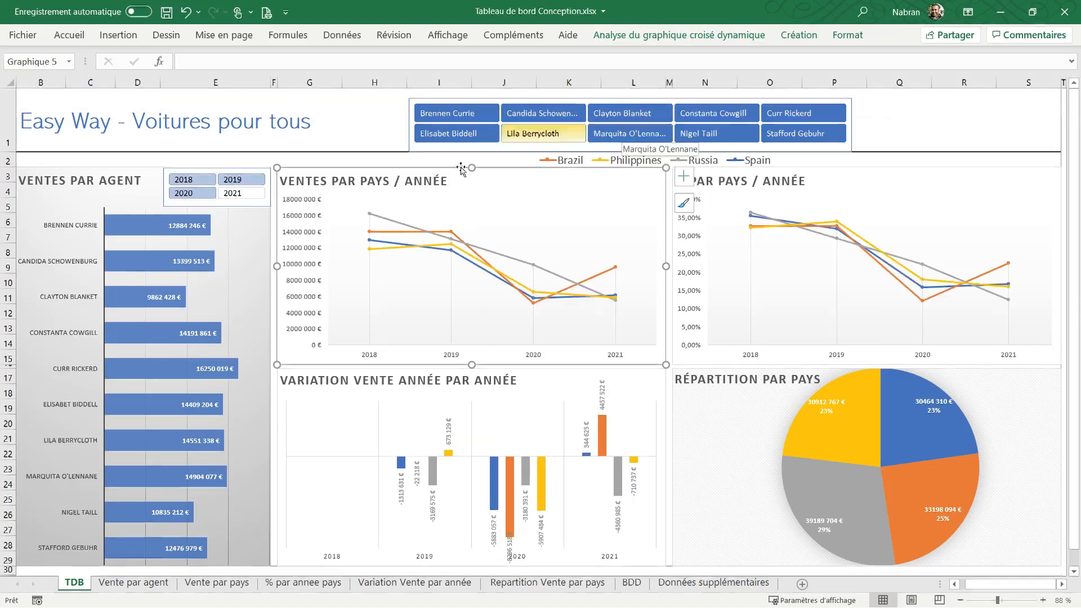
# - Examine the year slicer and the 2021 points in the Ventes par pays / année and % par pays / année charts
pyautogui.moveTo(165, 168)
pyautogui.mouseDown()
pyautogui.moveTo(265, 198)
pyautogui.moveTo(268, 210)
pyautogui.mouseUp()
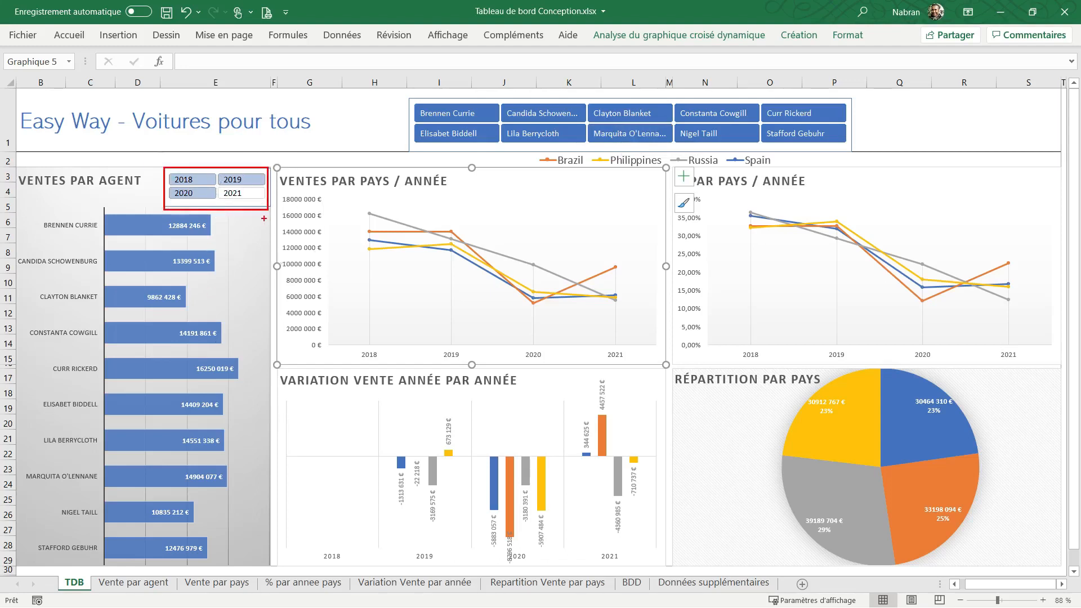
pyautogui.press('Escape')
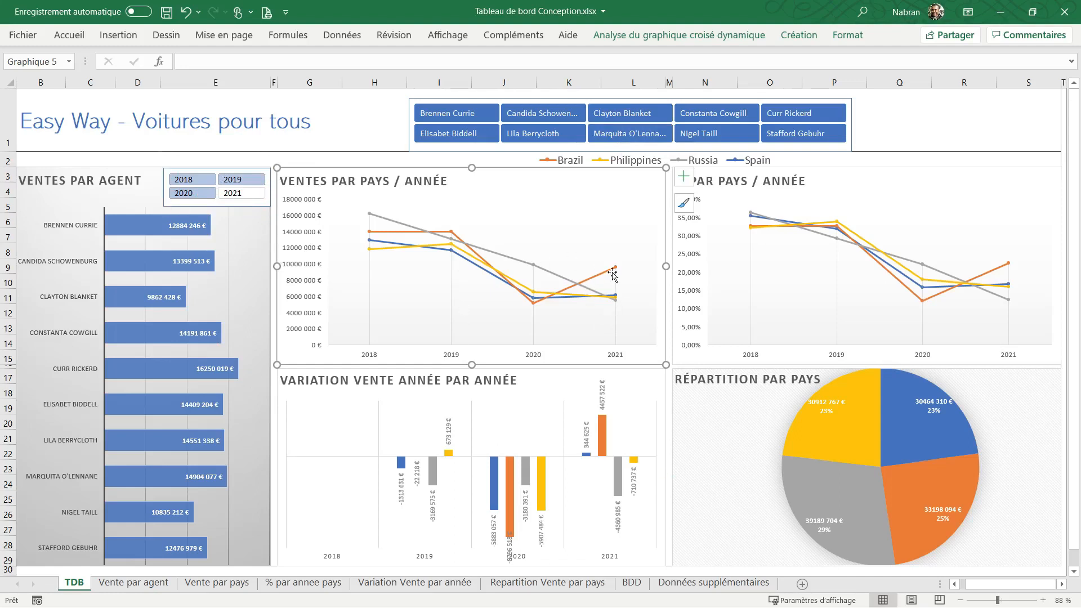
pyautogui.hotkey('ctrl', '2')
pyautogui.moveTo(604, 256); pyautogui.dragTo(622, 321)
pyautogui.moveTo(1001, 249); pyautogui.dragTo(1009, 315)
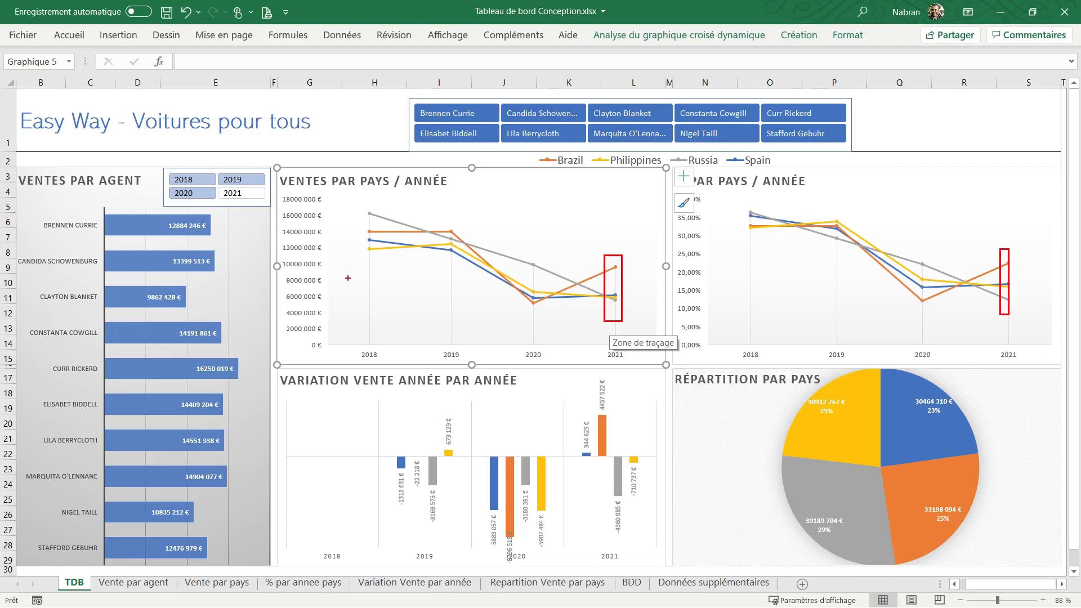
pyautogui.press('Escape')
# - Filter the dashboard to 2021 with the year slicer, and extend the selection to all years from 2018 to 2021
pyautogui.click(241, 192)
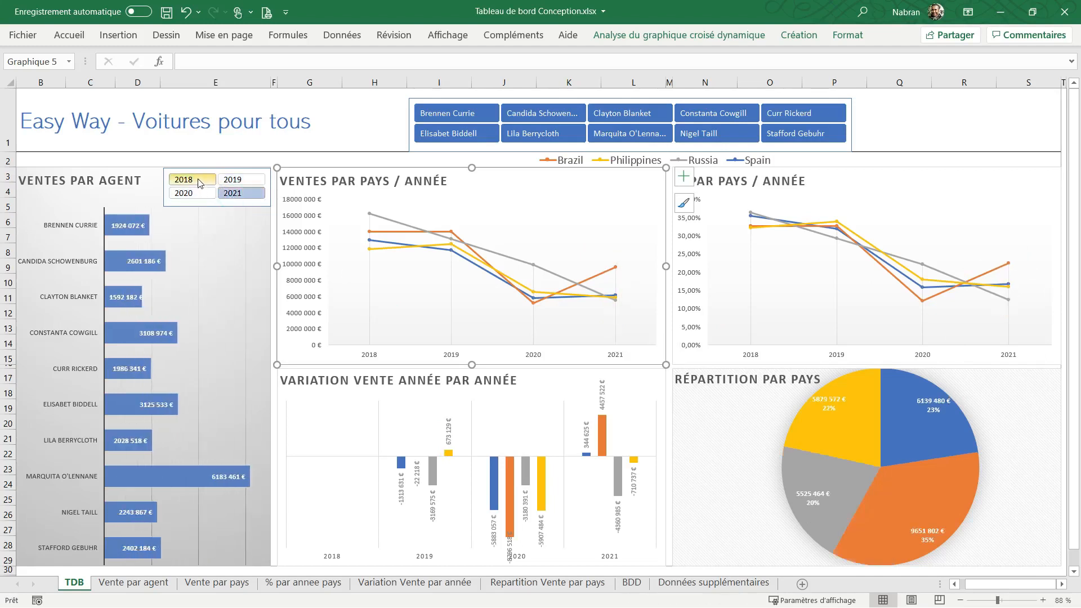
pyautogui.moveTo(186, 179); pyautogui.dragTo(249, 193)
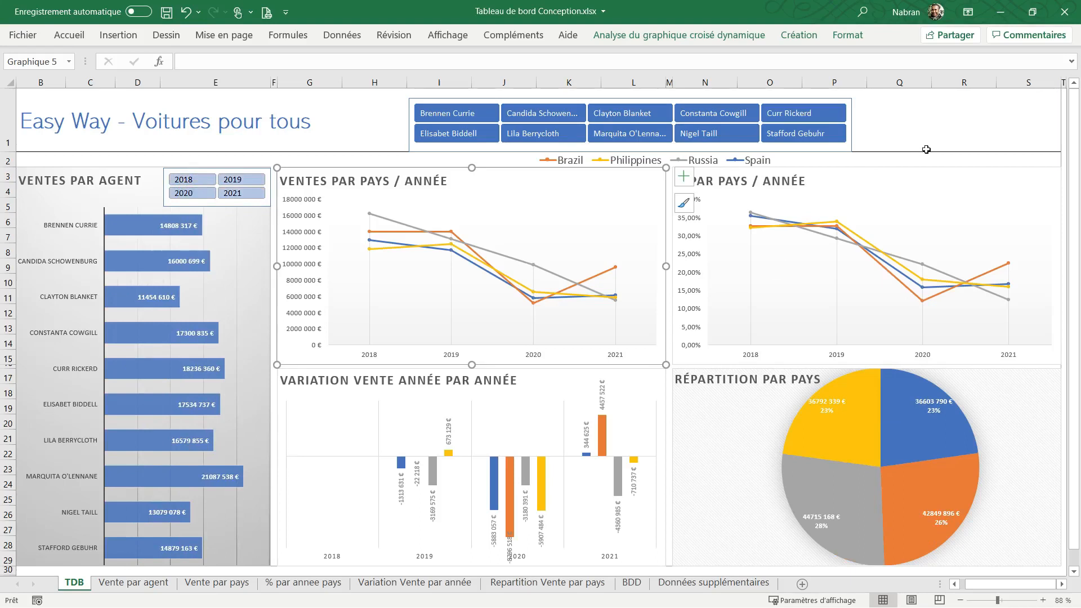
pyautogui.click(1051, 142)
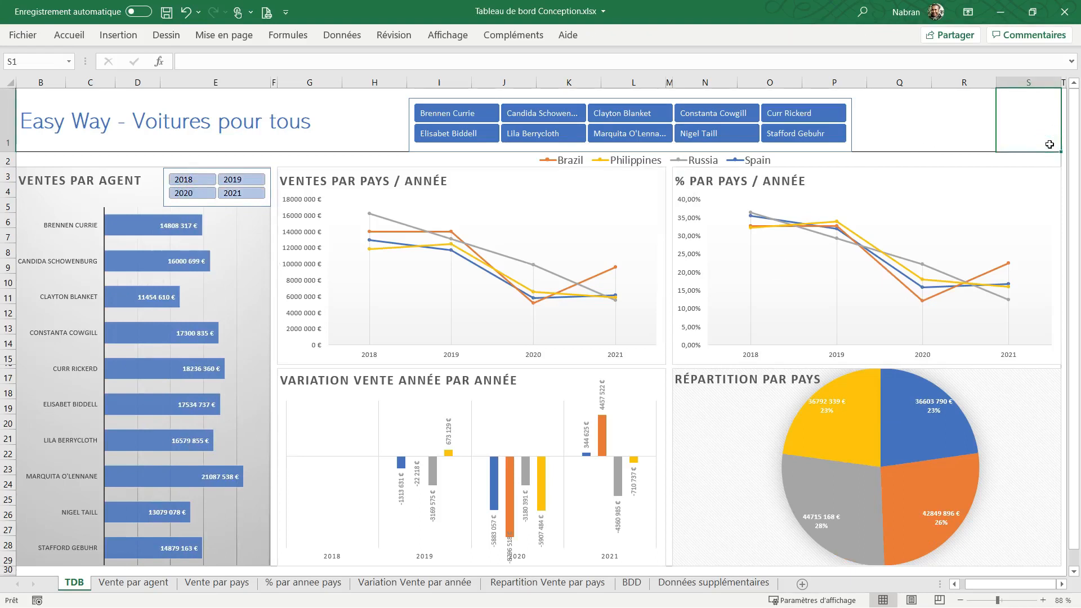